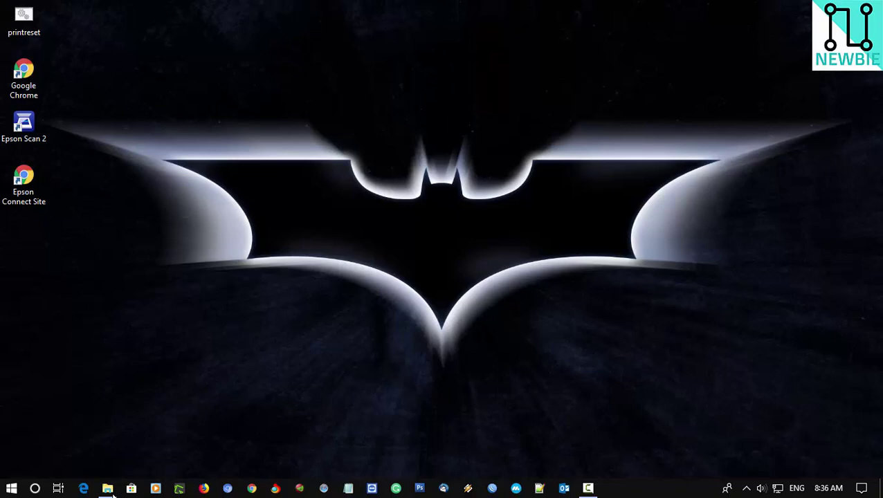
# Step: Launch the InstallNavi installer from the EPSON disc in DVD RW Drive (E:)
pyautogui.click(109, 490)
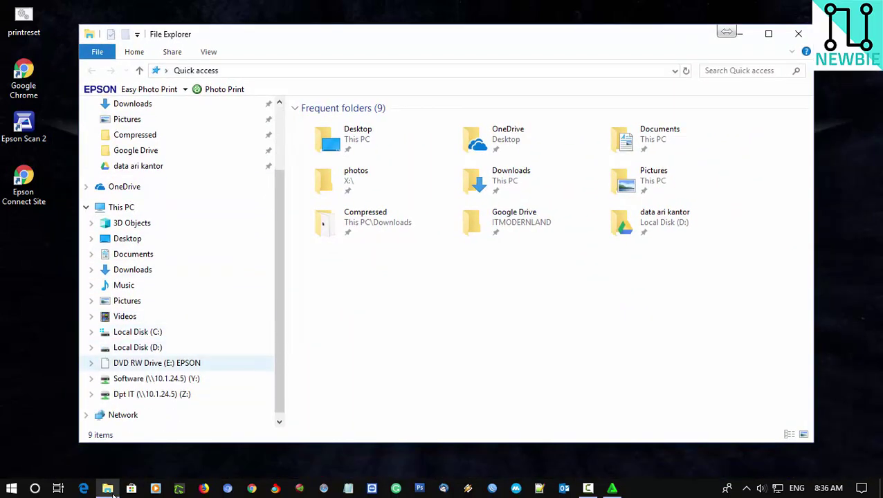
pyautogui.click(157, 363)
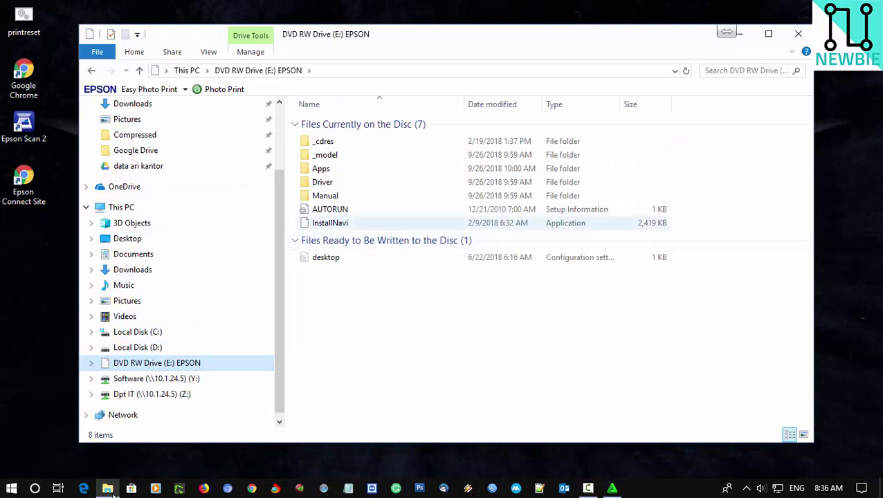
pyautogui.click(329, 223)
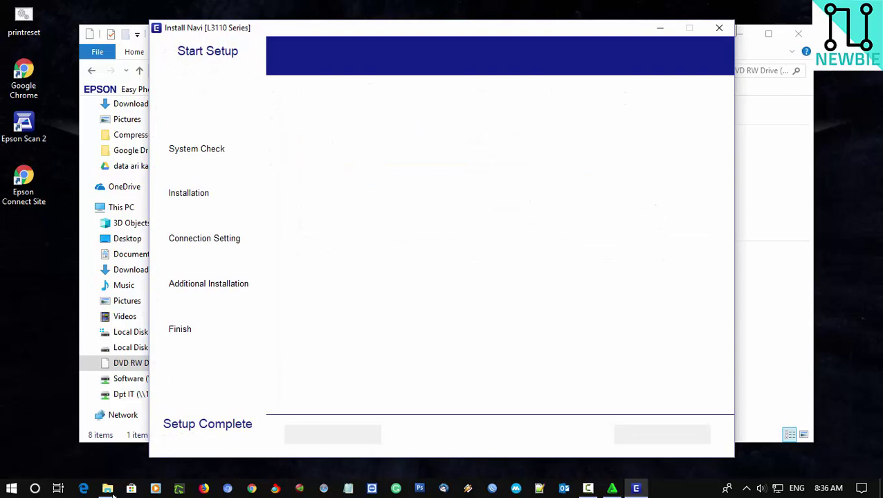
# Step: Accept the license agreement and continue with Install the Latest Version (Recommended) enabled
pyautogui.press('space')
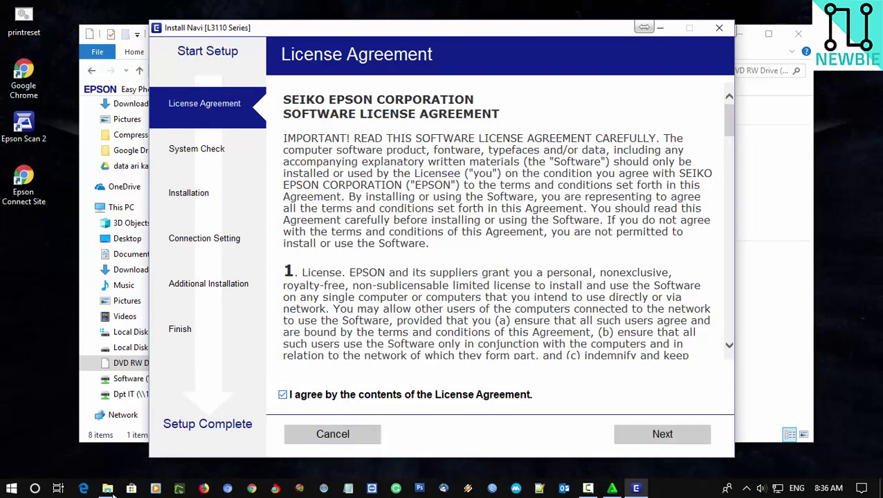
pyautogui.press('Return')
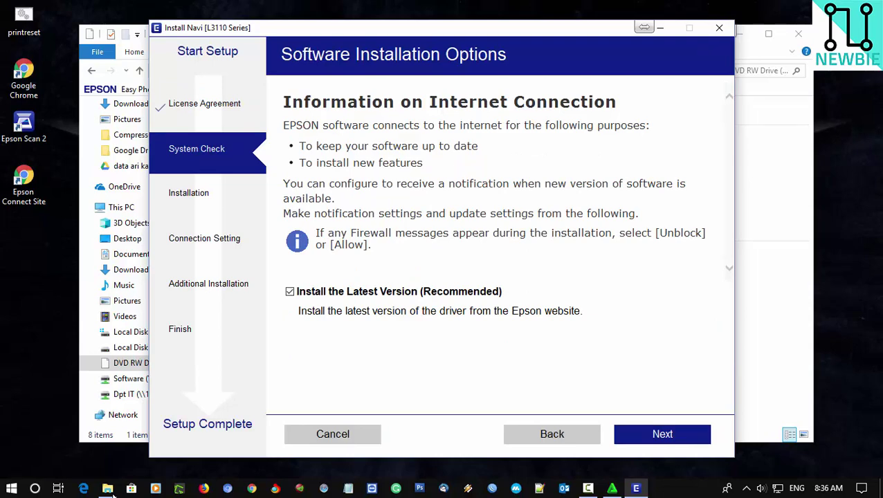
pyautogui.press('Return')
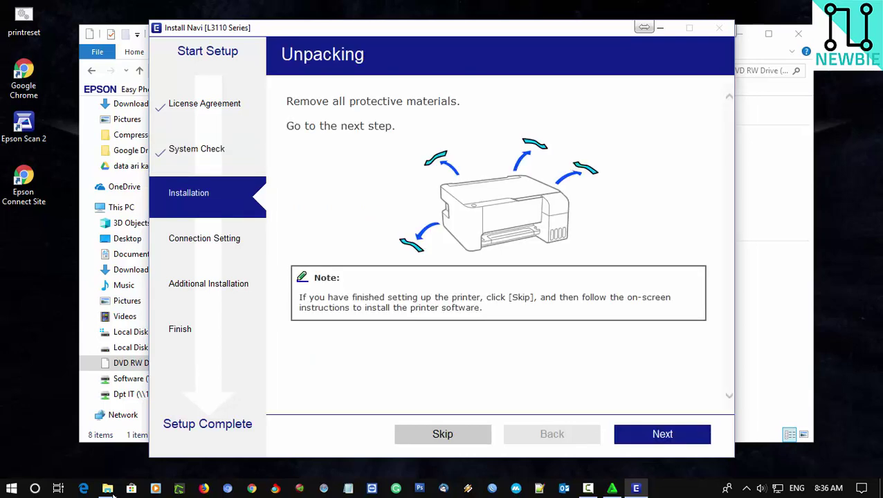
# Step: Advance through the Unpacking and Filling Ink instructions to reach the Turning on the Printer page
pyautogui.press('Return')
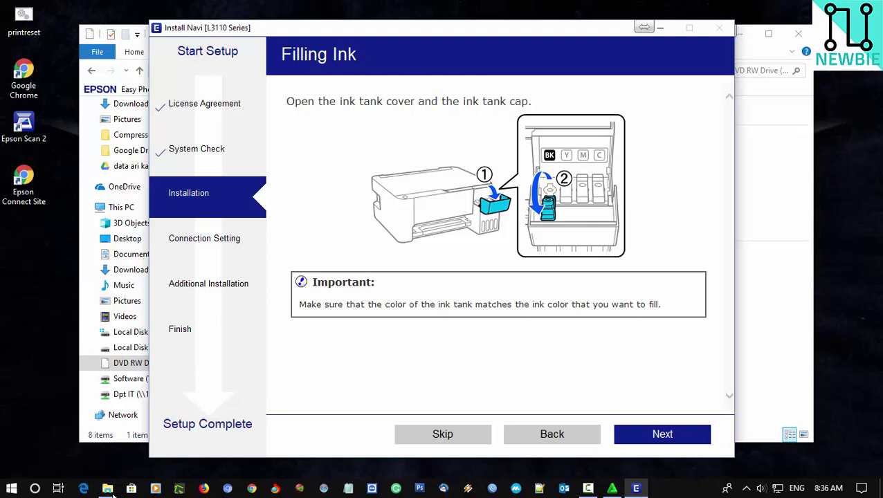
pyautogui.press('Return')
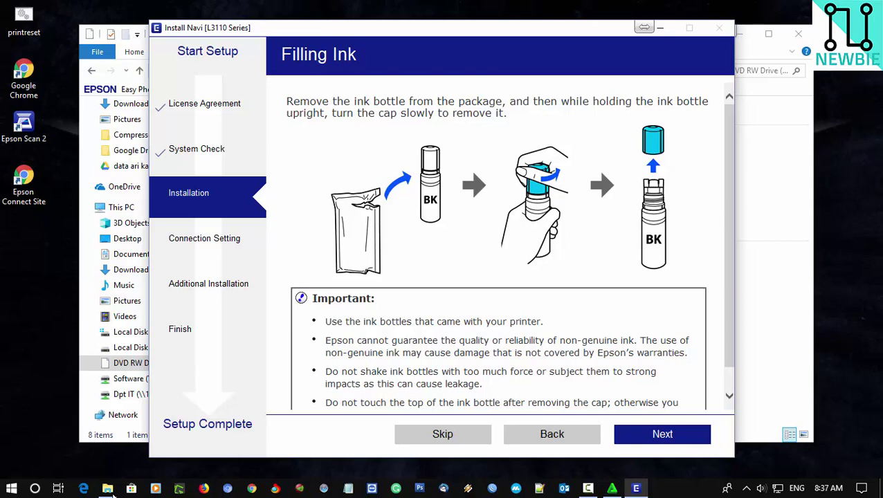
pyautogui.press('Return')
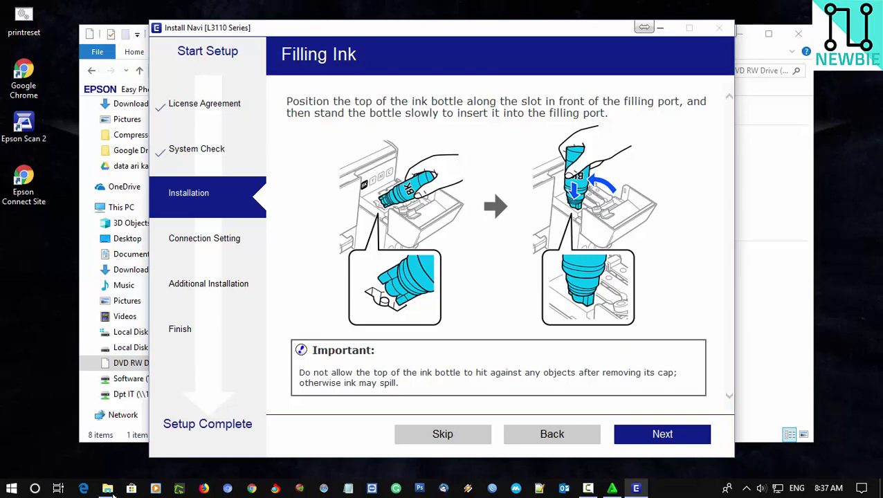
pyautogui.press('Return')
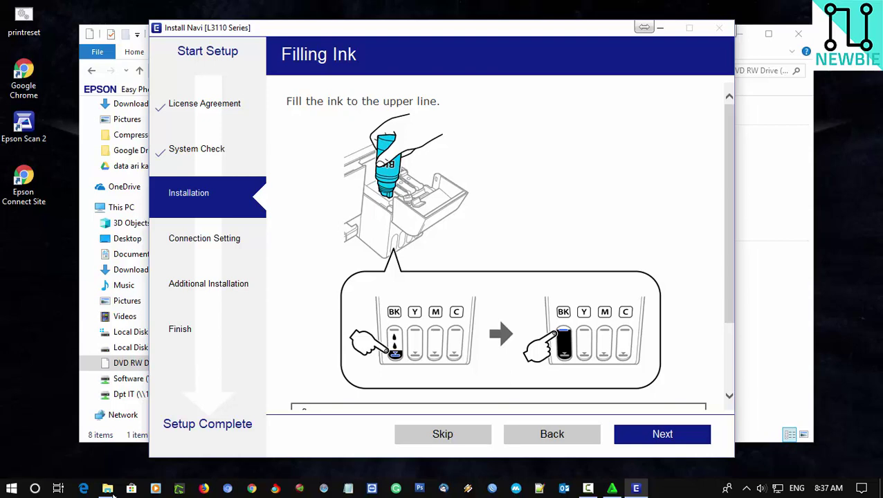
pyautogui.press('Return')
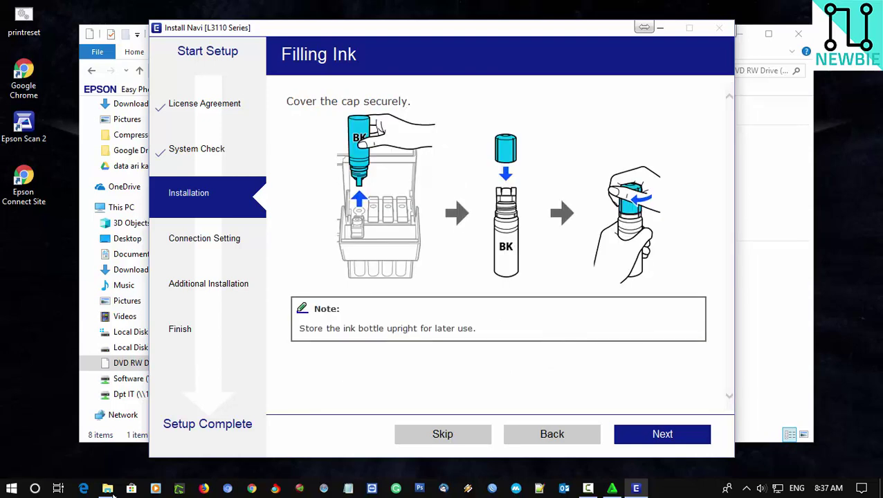
pyautogui.press('Return')
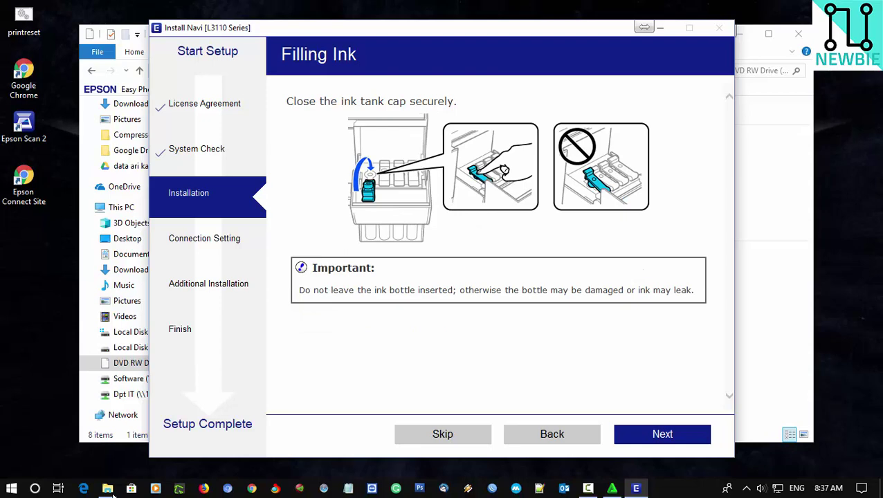
pyautogui.press('Return')
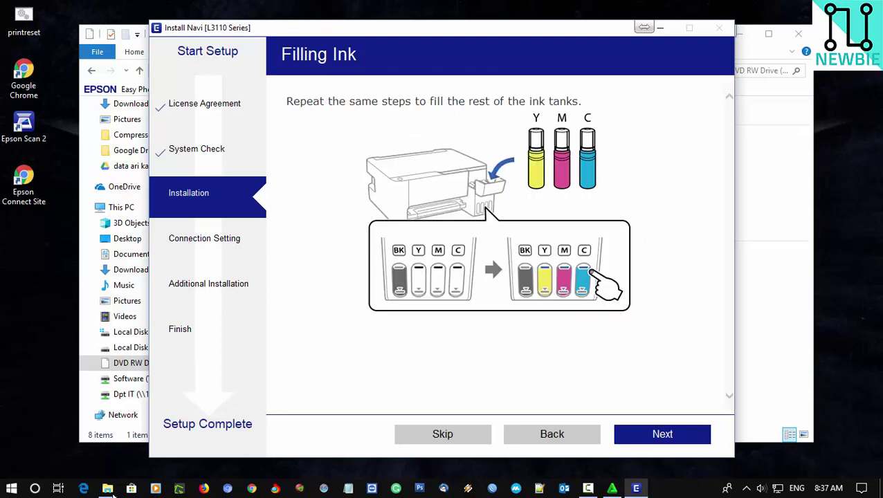
pyautogui.press('Return')
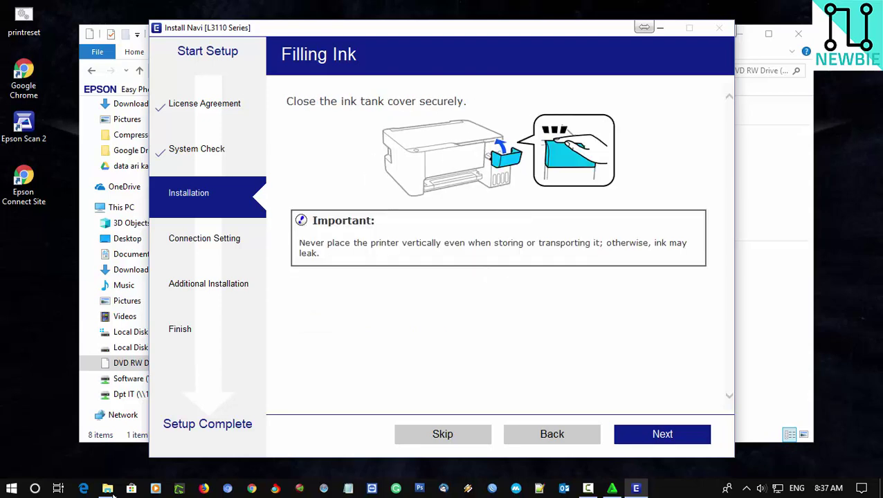
pyautogui.press('Return')
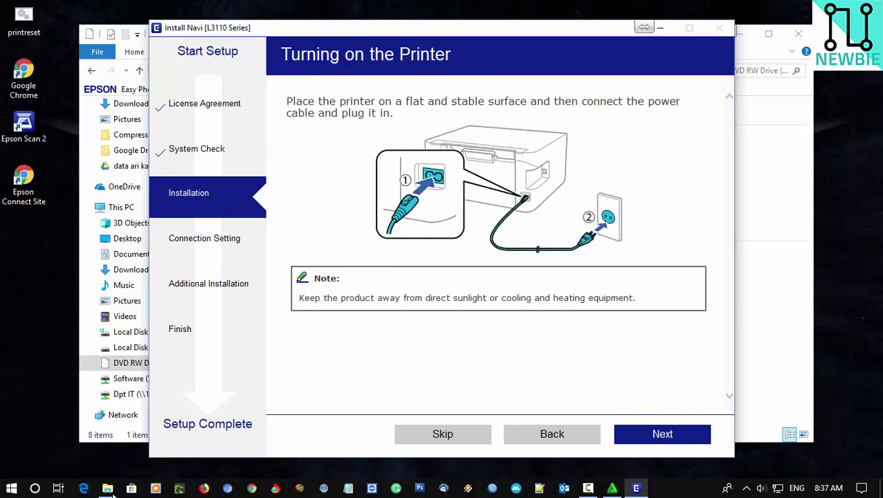
# Step: Go through the Turning on the Printer instructions, confirm that the ink tanks have been filled, and continue the setup
pyautogui.press('Return')
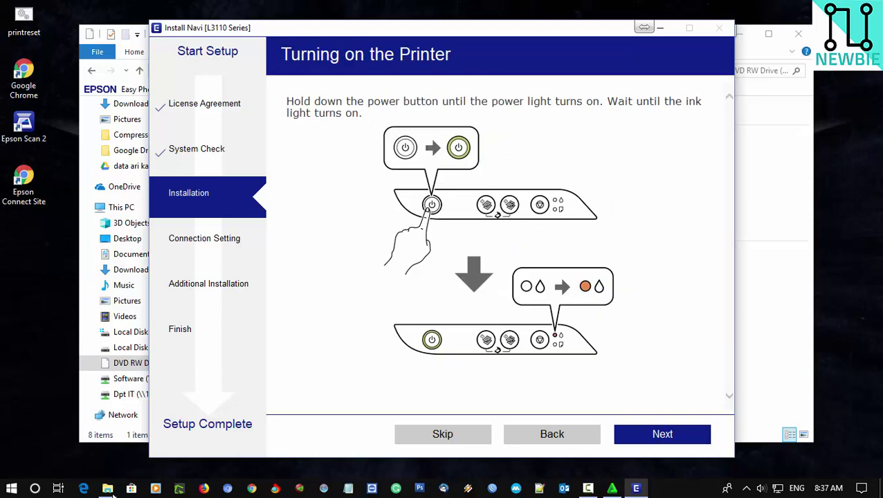
pyautogui.press('Return')
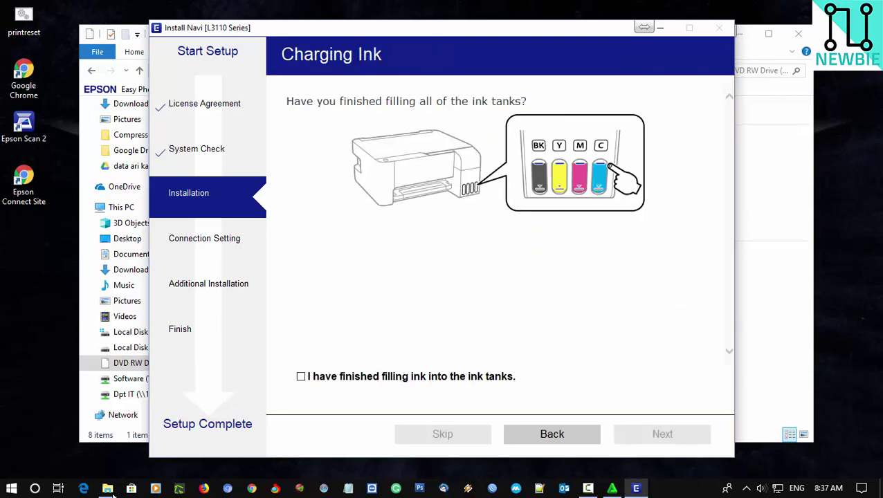
pyautogui.press('space')
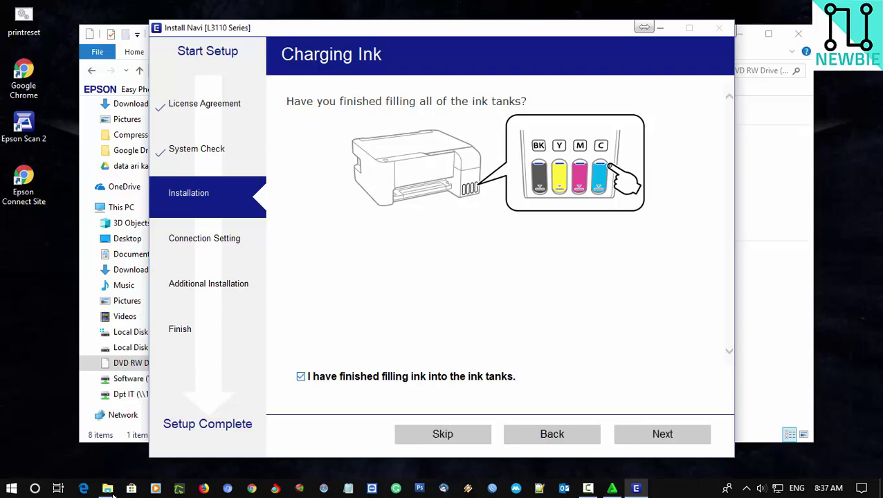
pyautogui.press('Return')
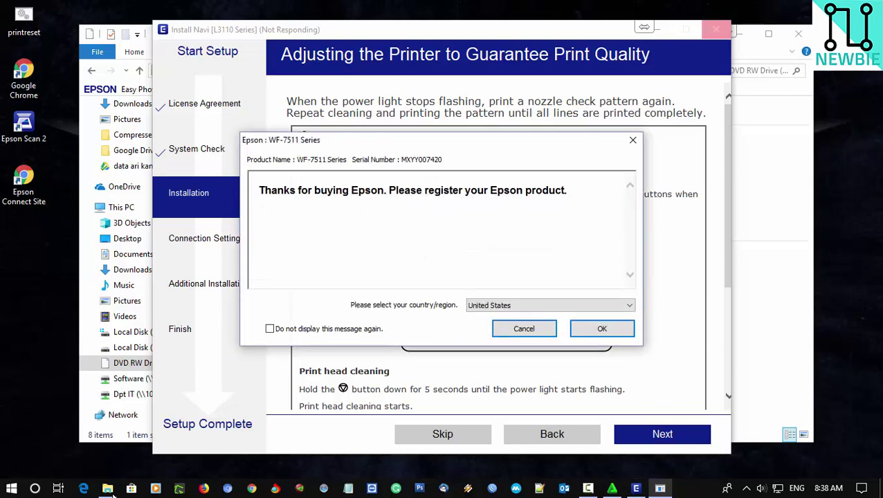
# Step: Dismiss the Epson product registration message and advance through the Refilling Ink instructions to the ink tank cover page
pyautogui.press('Return')
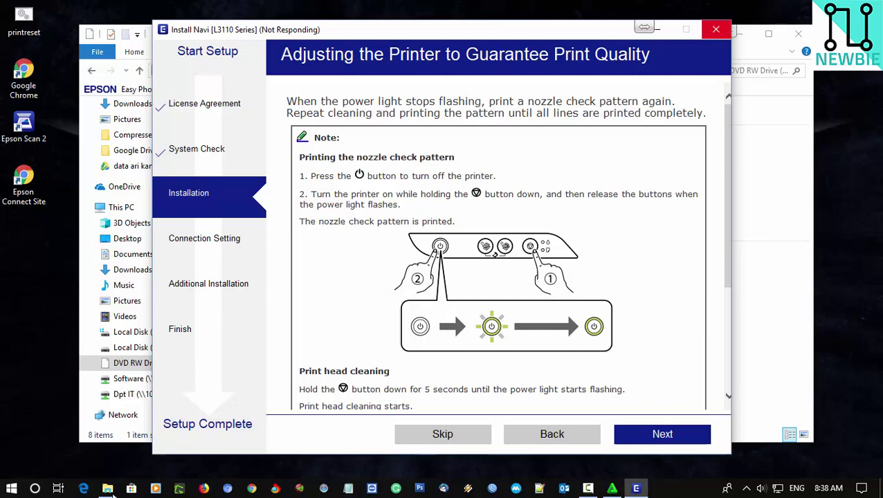
pyautogui.moveTo(636, 489)
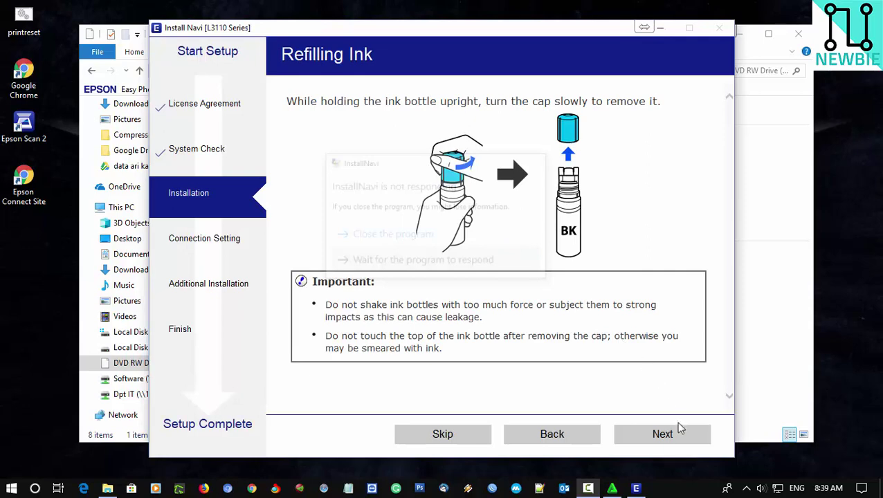
pyautogui.click(679, 430)
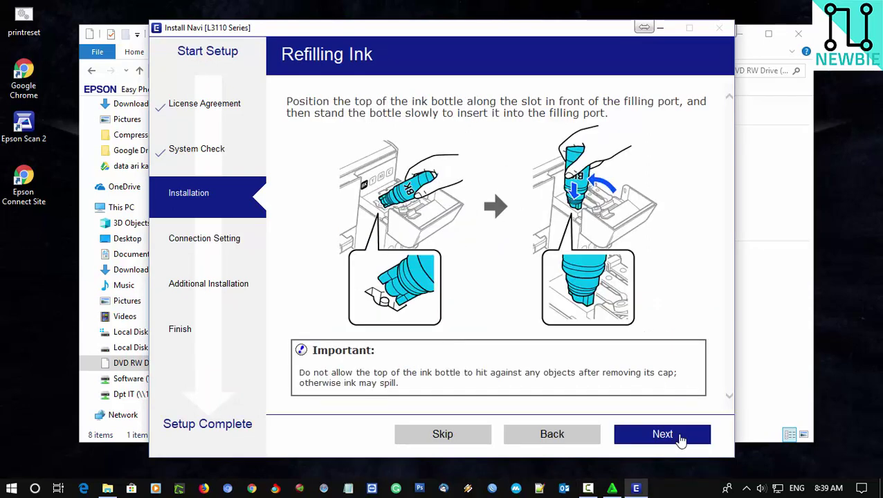
pyautogui.click(680, 436)
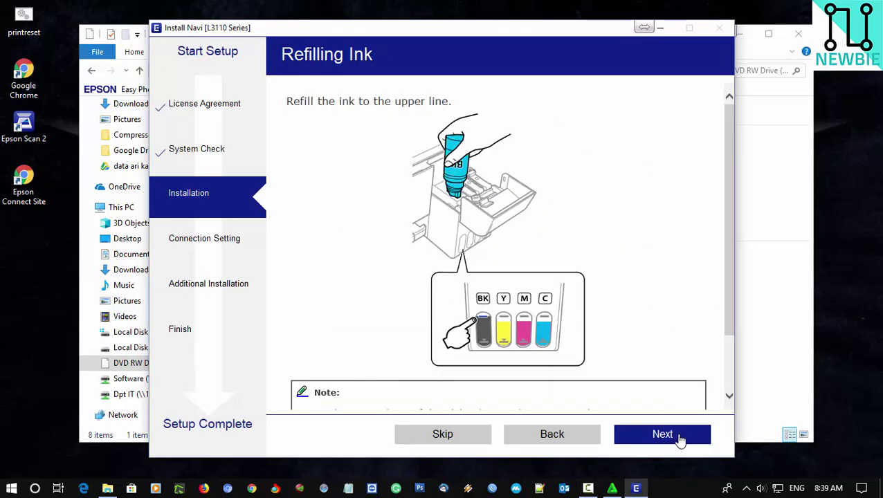
pyautogui.click(680, 436)
pyautogui.click(679, 436)
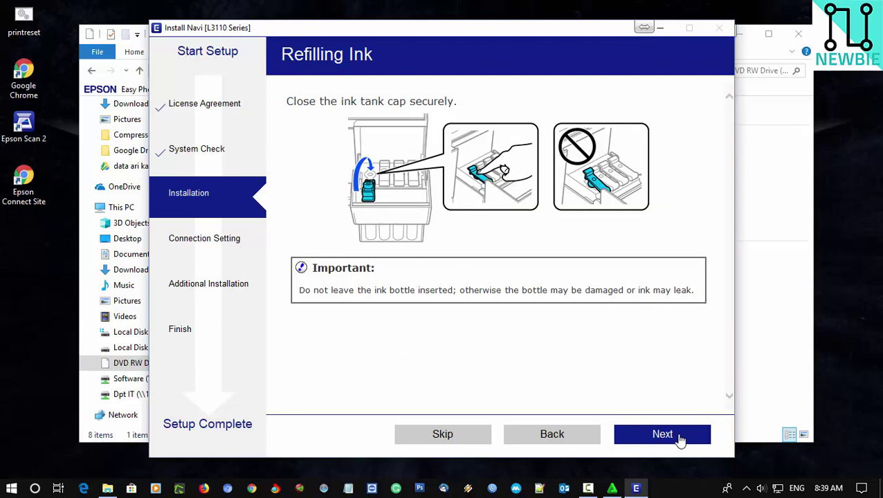
pyautogui.click(679, 436)
pyautogui.click(680, 435)
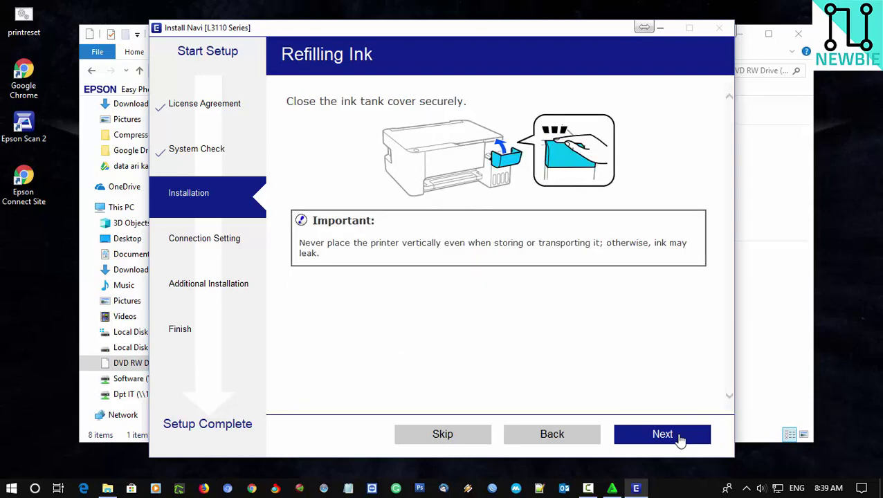
# Step: Continue through the Information page to install the essential software, and dismiss the Avast Do Not Disturb notification
pyautogui.click(679, 437)
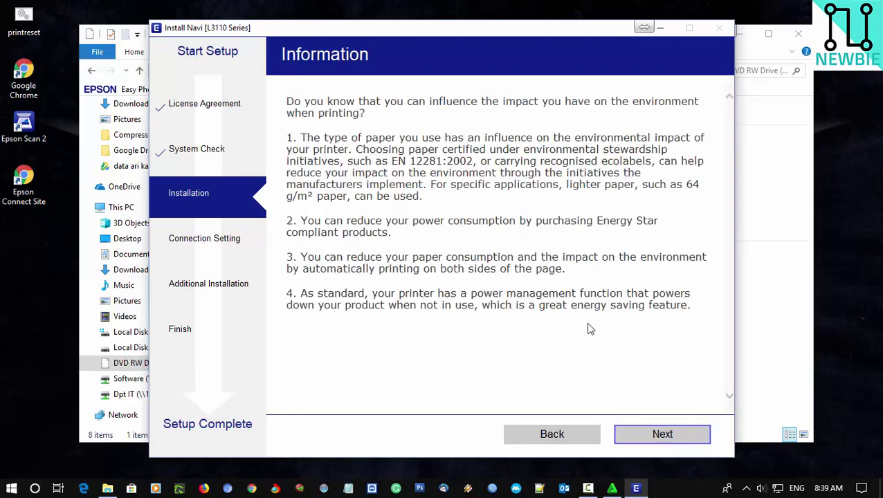
pyautogui.click(666, 434)
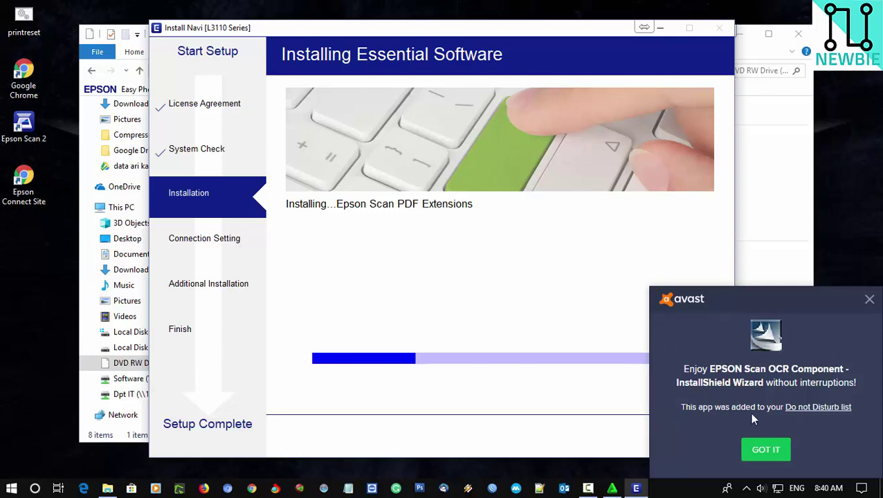
pyautogui.click(776, 454)
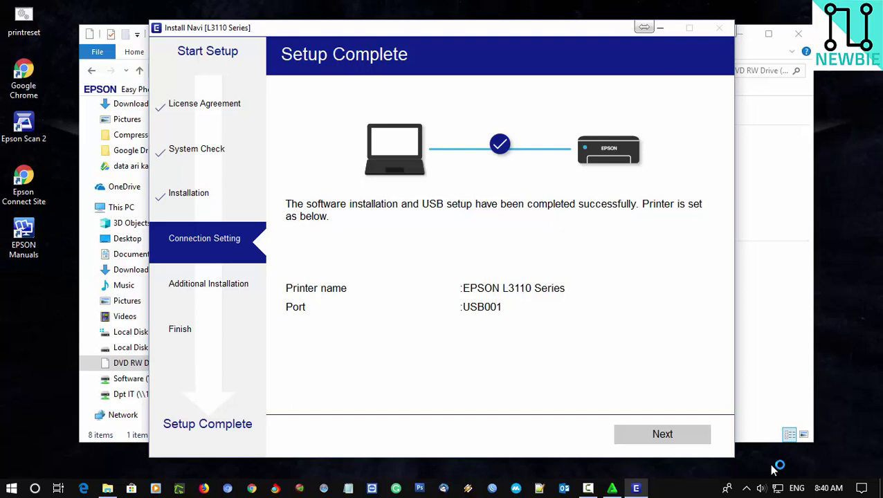
# Step: Continue past the Setup Complete page, print a test page, and proceed to the additional installation
pyautogui.click(680, 440)
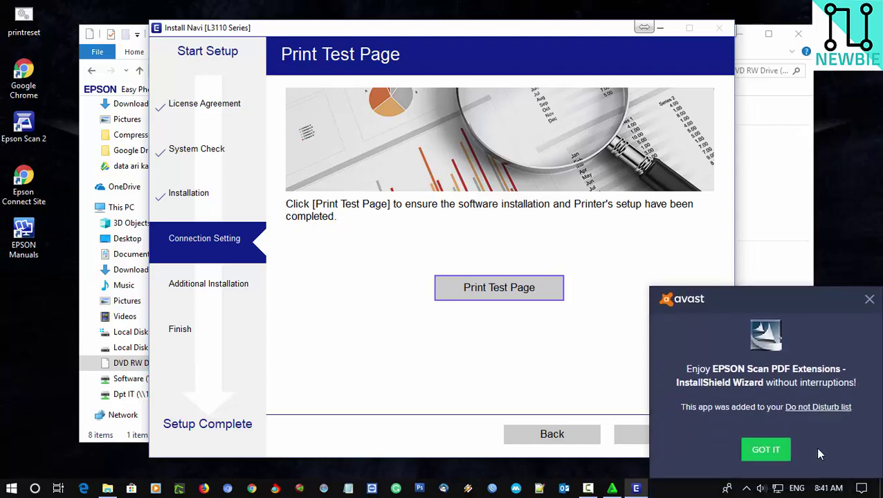
pyautogui.click(758, 451)
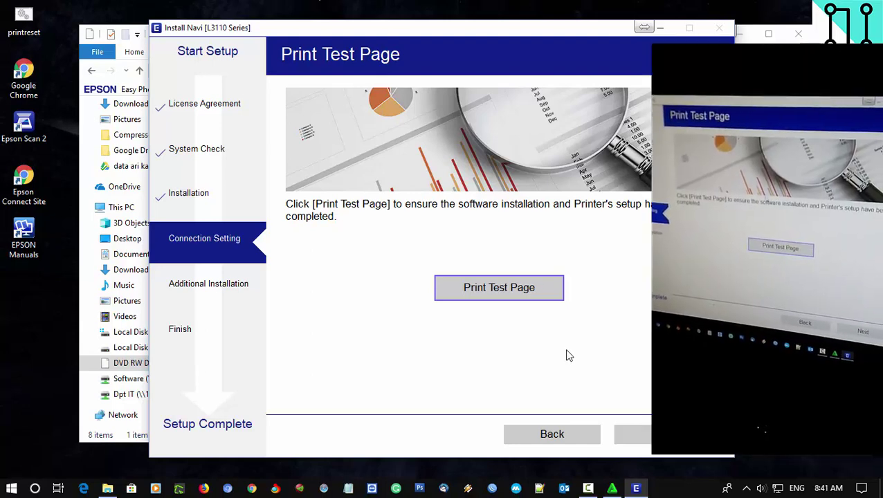
pyautogui.click(523, 294)
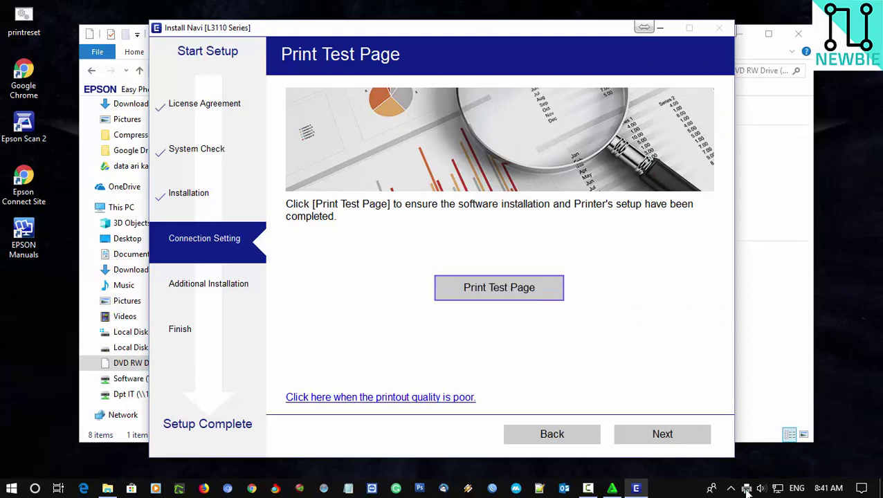
pyautogui.click(693, 442)
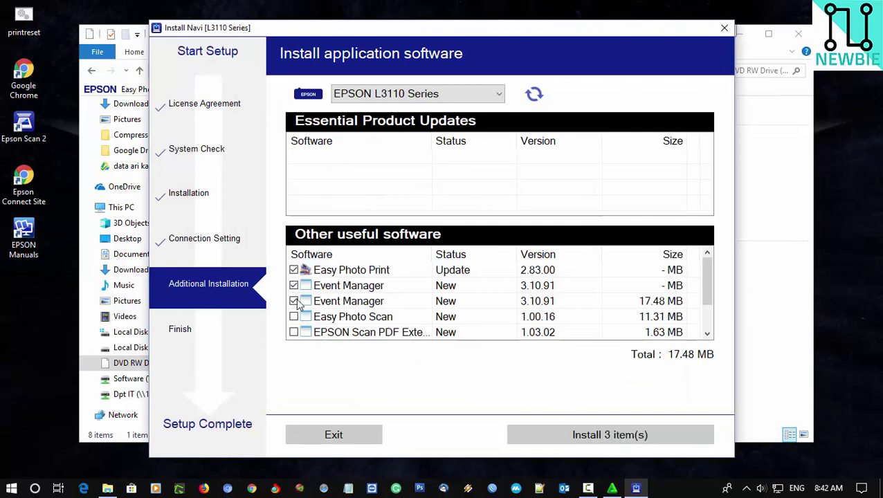
# Step: Select EPSON Scan PDF Extensions, Easy Photo Scan and E-Web Print for installation among the other useful software
pyautogui.scroll(-2, 325, 315)
pyautogui.scroll(2, 346, 318)
pyautogui.scroll(-2, 342, 322)
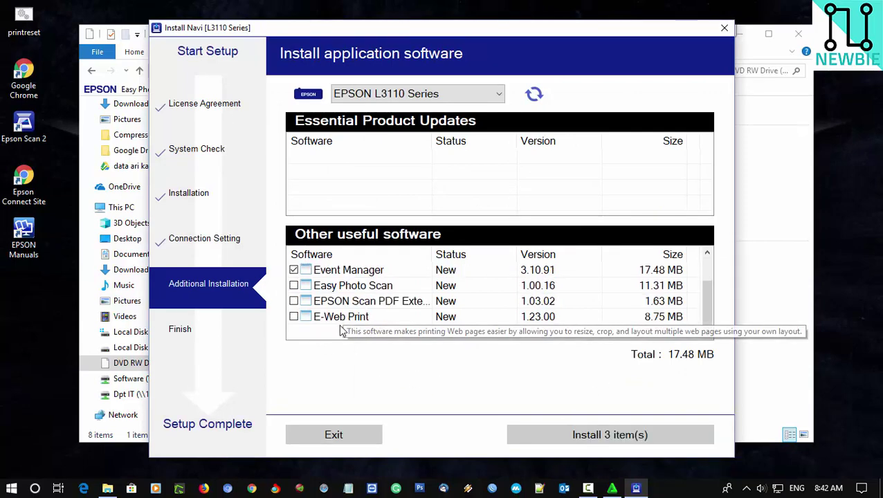
pyautogui.click(293, 302)
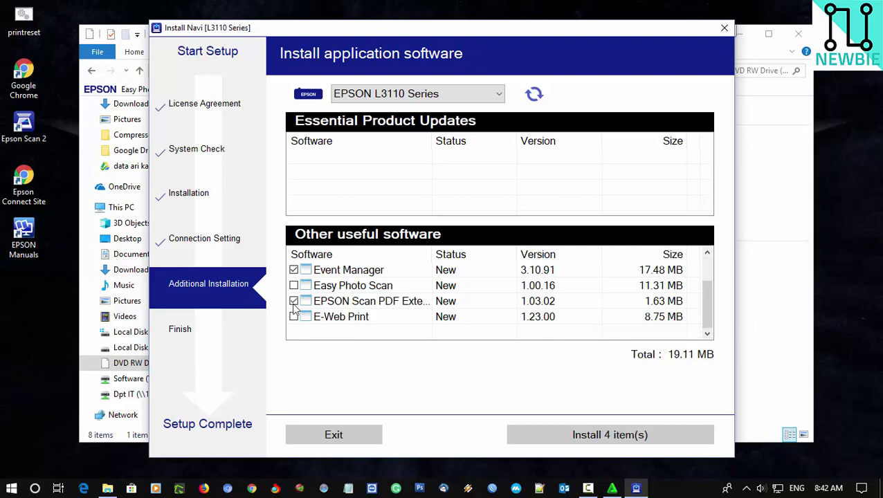
pyautogui.click(293, 286)
pyautogui.click(293, 317)
pyautogui.scroll(1, 396, 329)
pyautogui.scroll(-1, 396, 329)
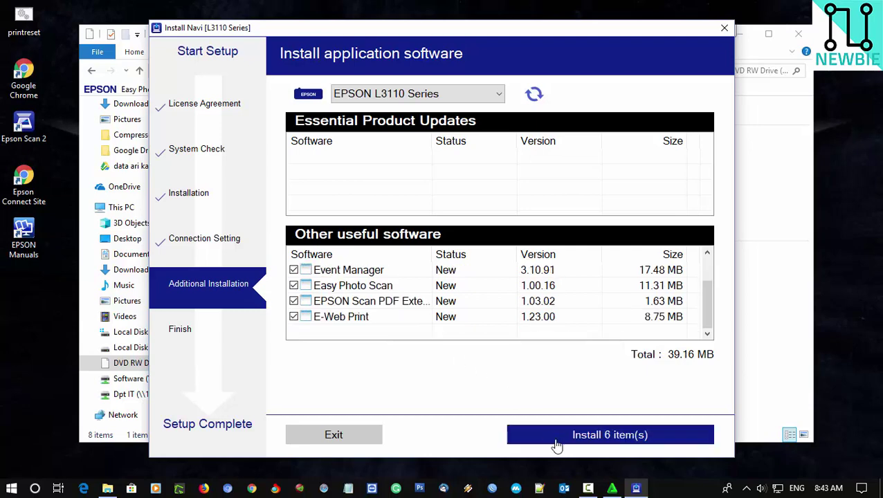
# Step: Install the six selected items, declining the Easy Photo Print installation and keeping Windows Firewall communication allowed for Epson Event Manager
pyautogui.click(591, 442)
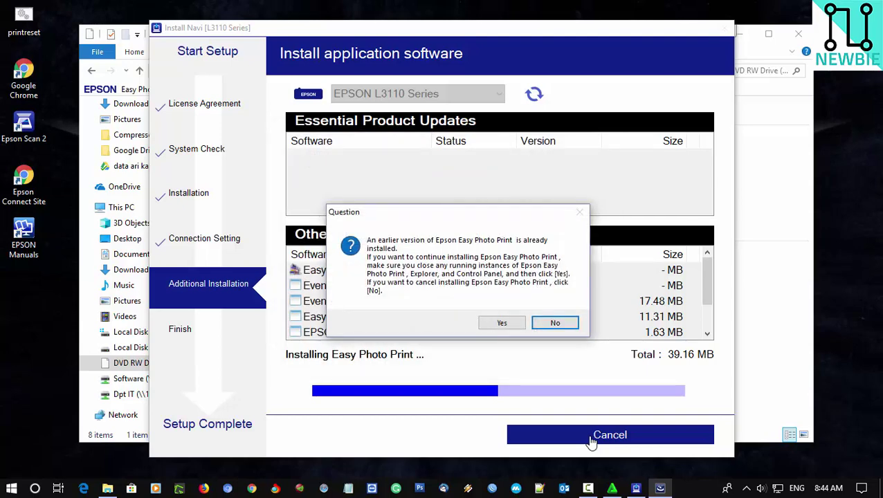
pyautogui.click(503, 323)
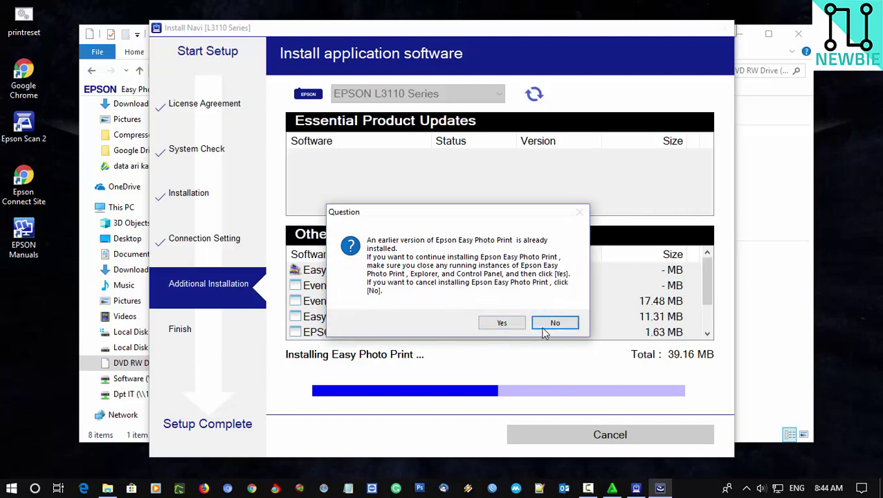
pyautogui.click(553, 324)
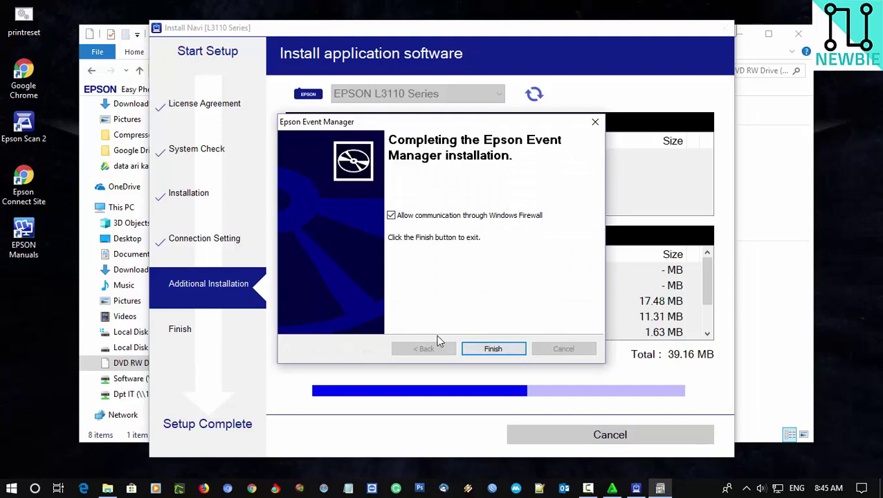
pyautogui.click(476, 350)
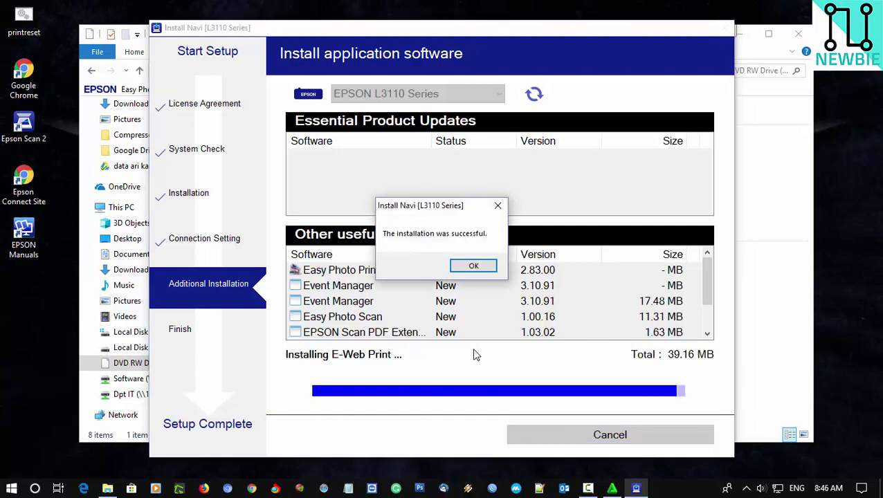
# Step: Acknowledge the successful installation, leave the application software page without selecting Easy Photo Print, and finish the setup
pyautogui.click(461, 269)
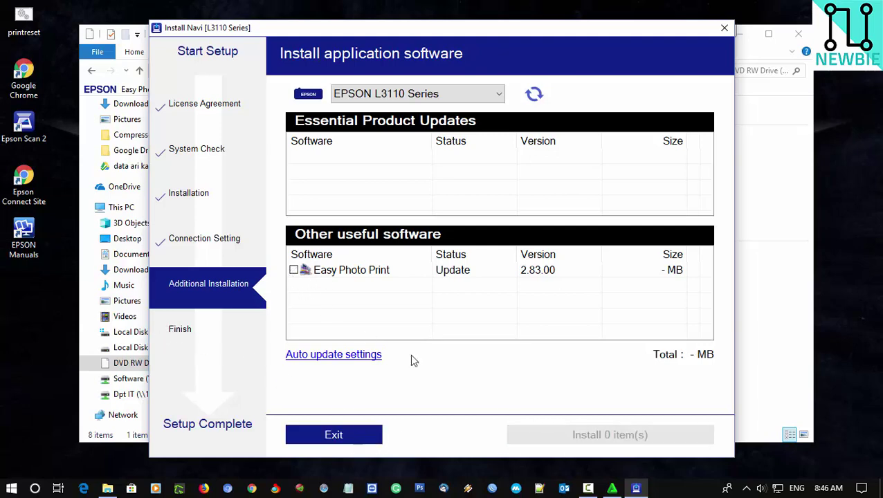
pyautogui.click(333, 436)
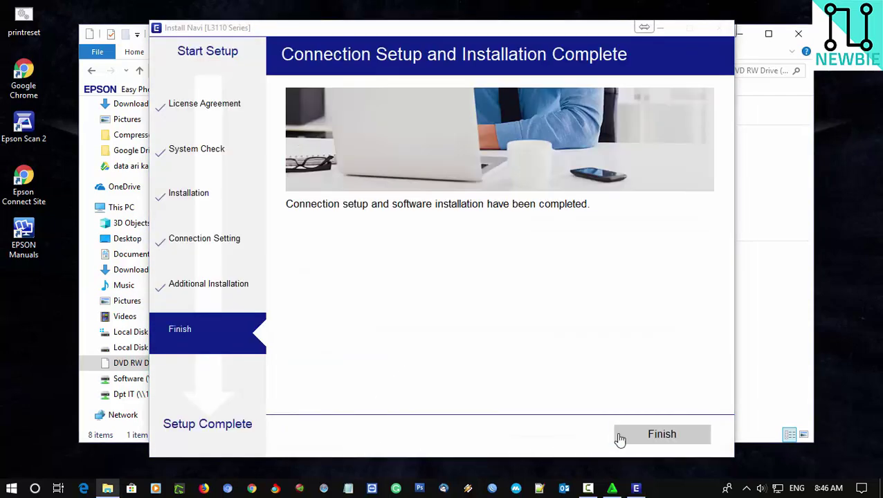
pyautogui.click(635, 438)
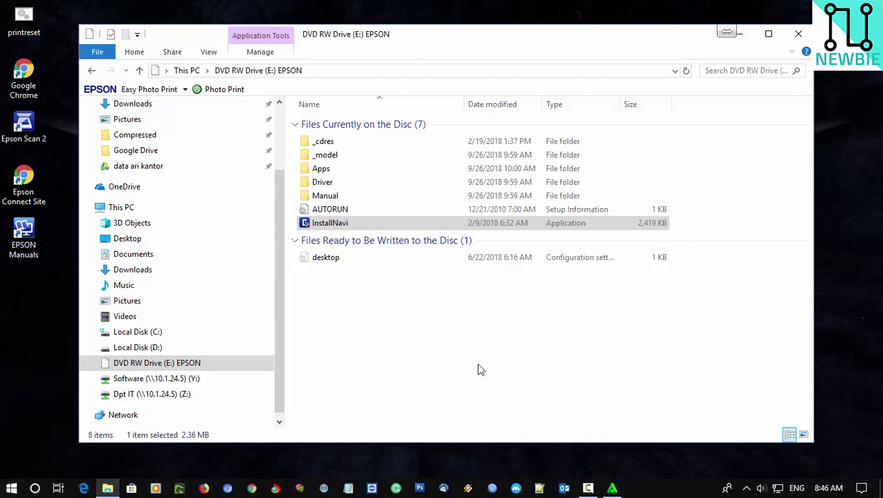